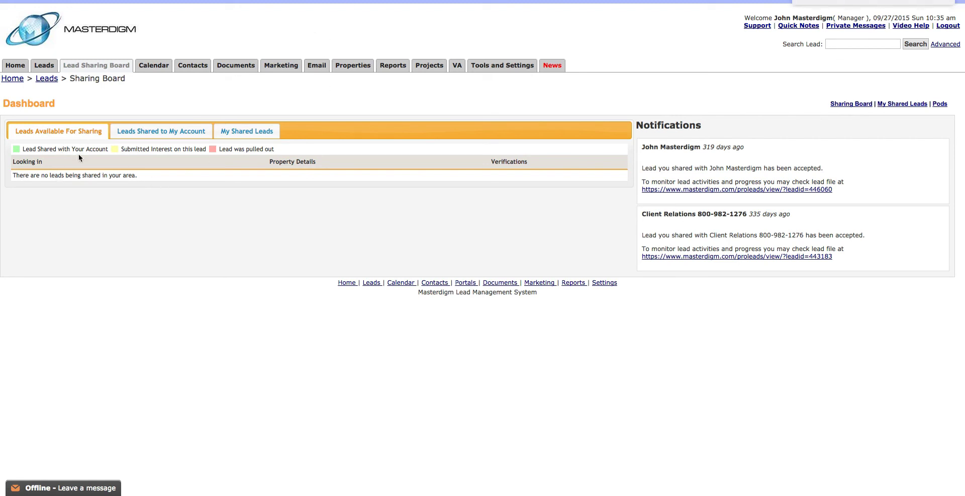
- Browse the Available For Sharing, Shared to My Account and My Shared Leads tabs, ending on My Shared Leads
{"action": "left_click", "coordinate": [151, 132]}
{"action": "left_click", "coordinate": [242, 135]}
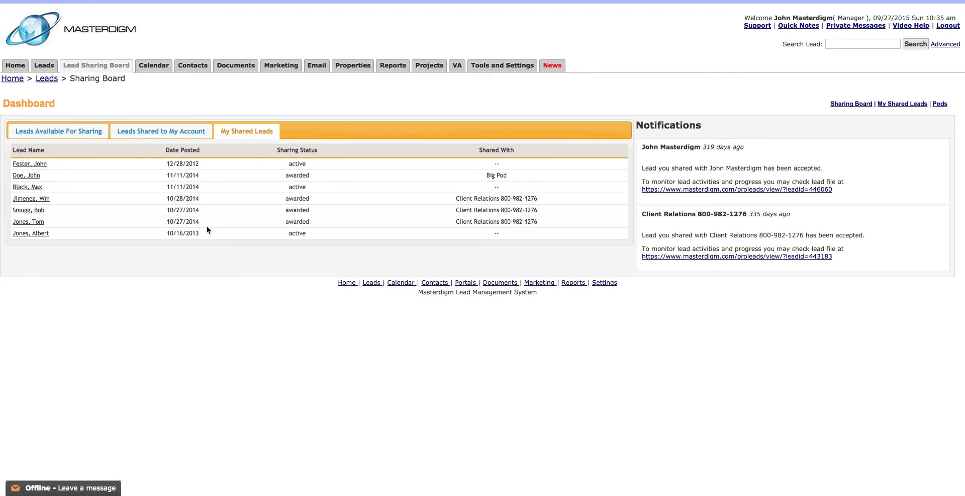
{"action": "left_click", "coordinate": [74, 132]}
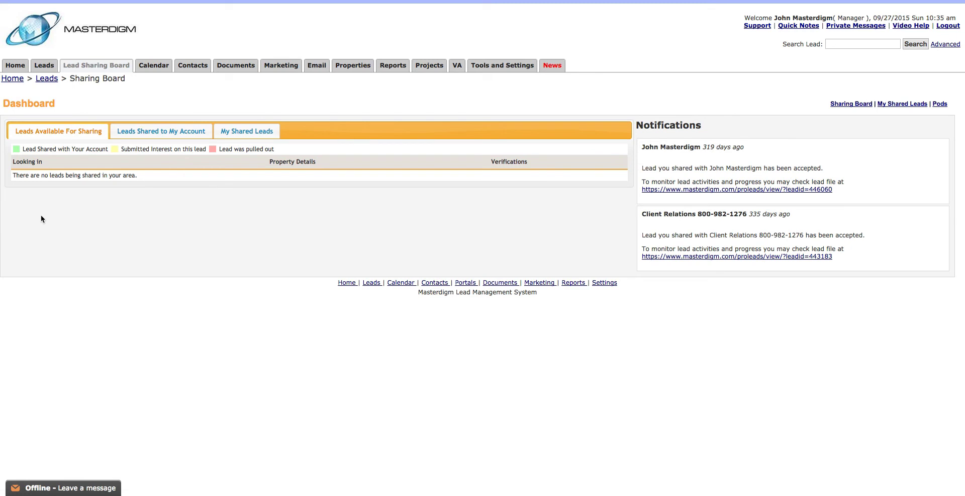
{"action": "left_click", "coordinate": [147, 135]}
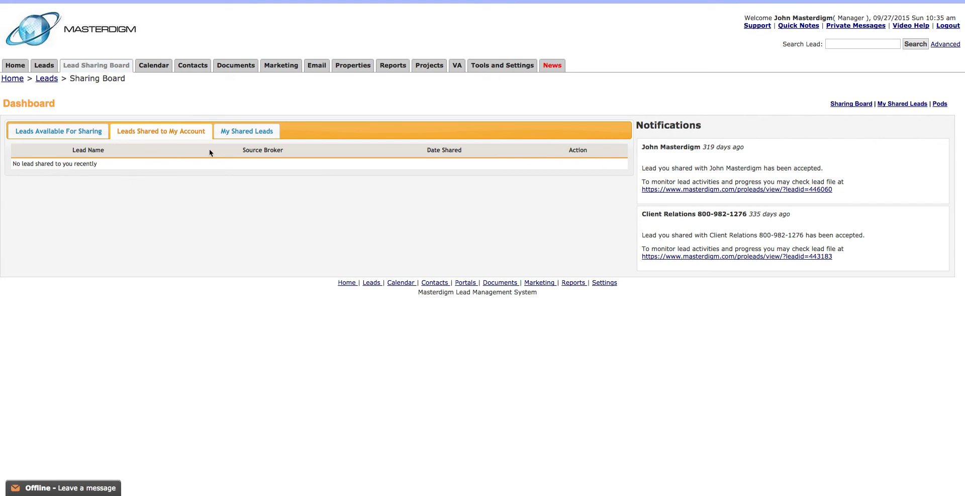
{"action": "left_click", "coordinate": [247, 132]}
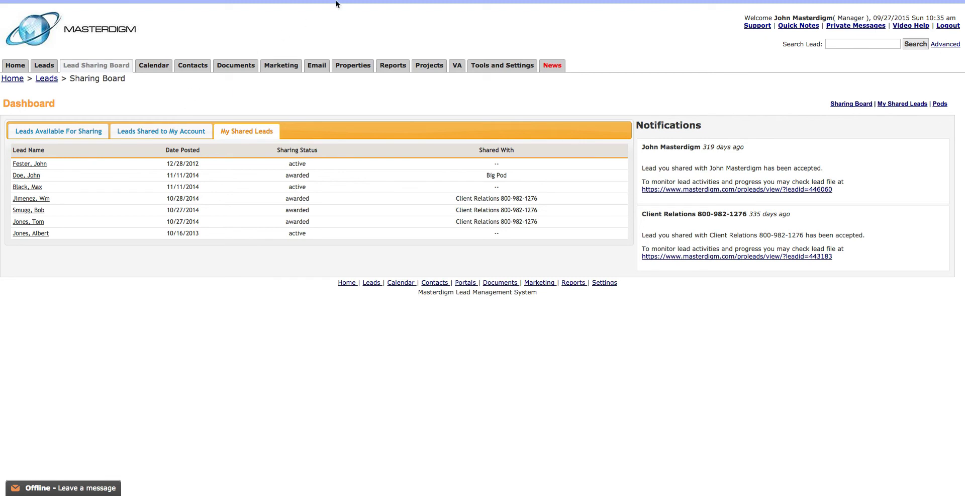
- Open the top lead in My Leads, check its Properties criteria, and bring up Post for Sharing
{"action": "left_click", "coordinate": [47, 67]}
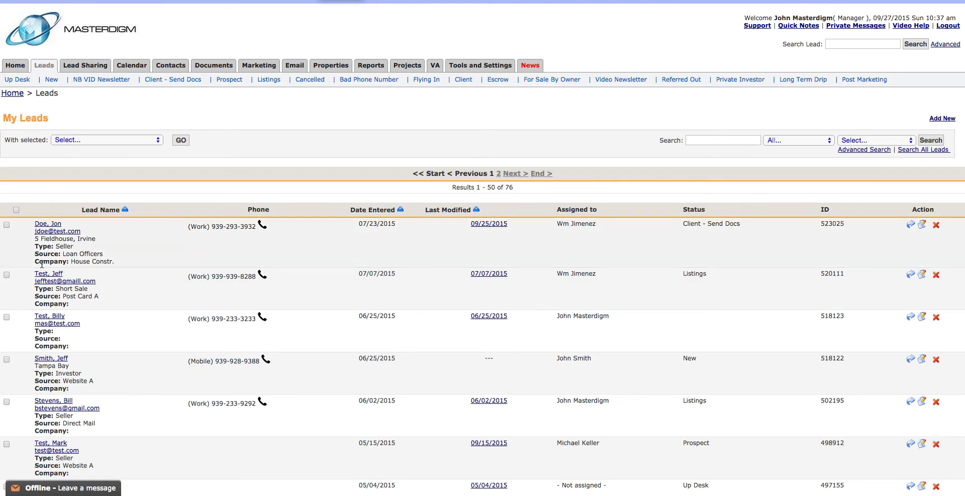
{"action": "left_click", "coordinate": [52, 224]}
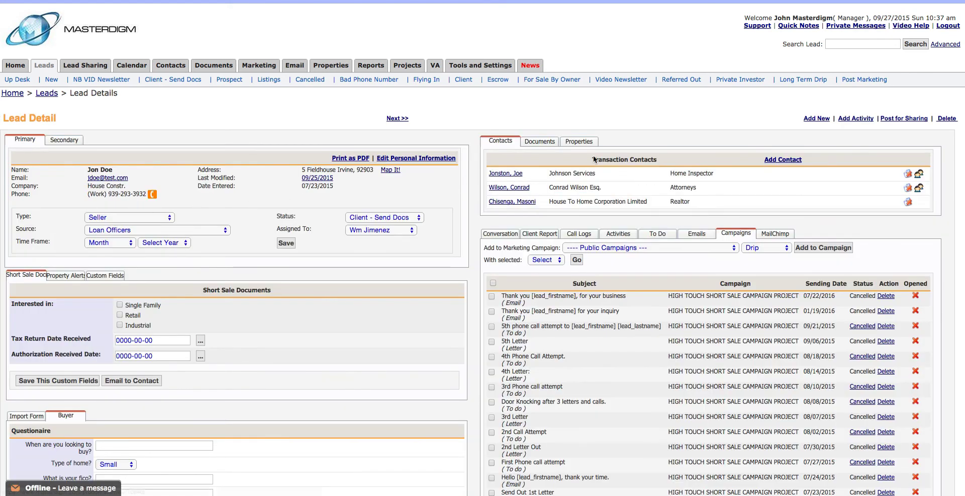
{"action": "left_click", "coordinate": [923, 118]}
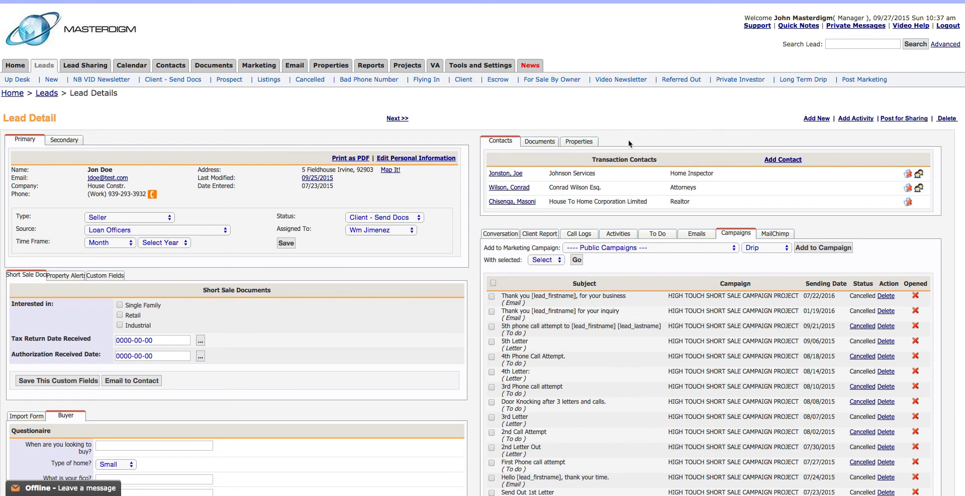
{"action": "left_click", "coordinate": [583, 142]}
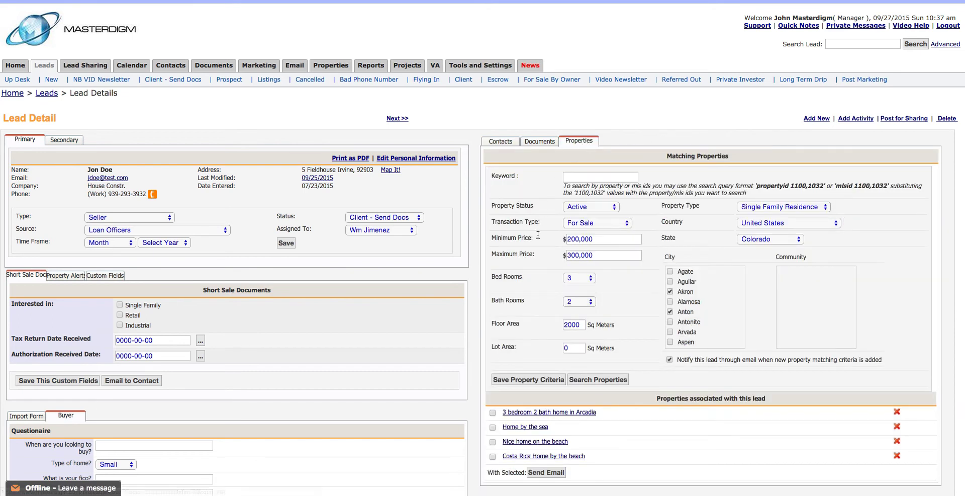
{"action": "left_click_drag", "start_coordinate": [666, 156], "coordinate": [730, 156]}
{"action": "left_click", "coordinate": [641, 233]}
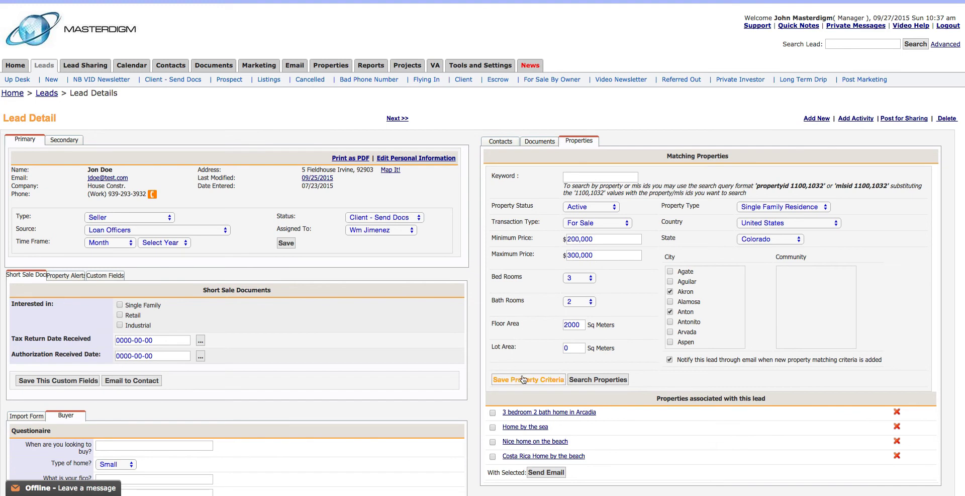
{"action": "left_click", "coordinate": [900, 119]}
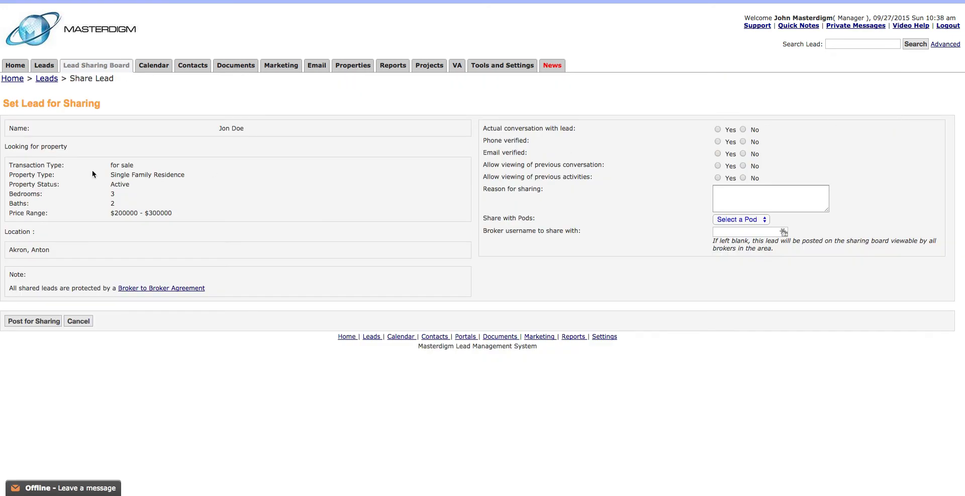
- Review the sharing details and set Actual conversation with lead and Phone verified to Yes
{"action": "left_click_drag", "start_coordinate": [19, 165], "coordinate": [177, 176]}
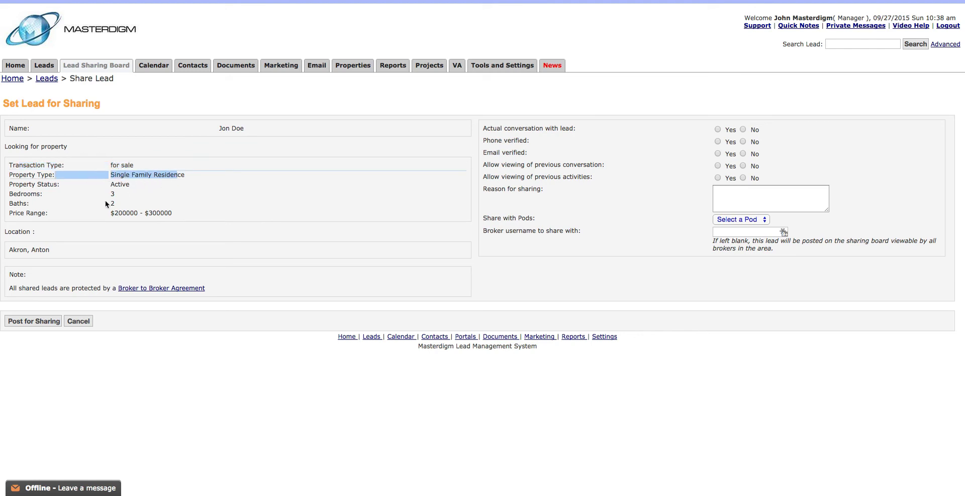
{"action": "left_click_drag", "start_coordinate": [116, 213], "coordinate": [165, 213]}
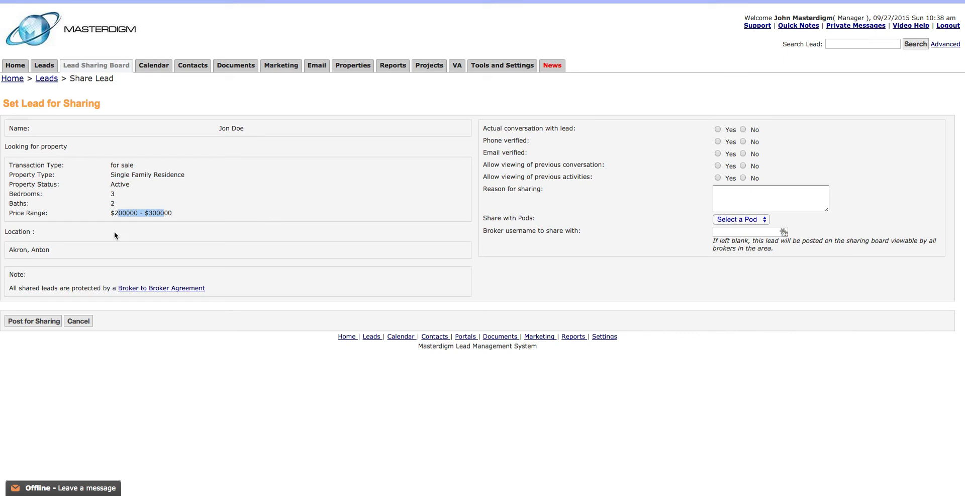
{"action": "left_click_drag", "start_coordinate": [9, 249], "coordinate": [49, 250]}
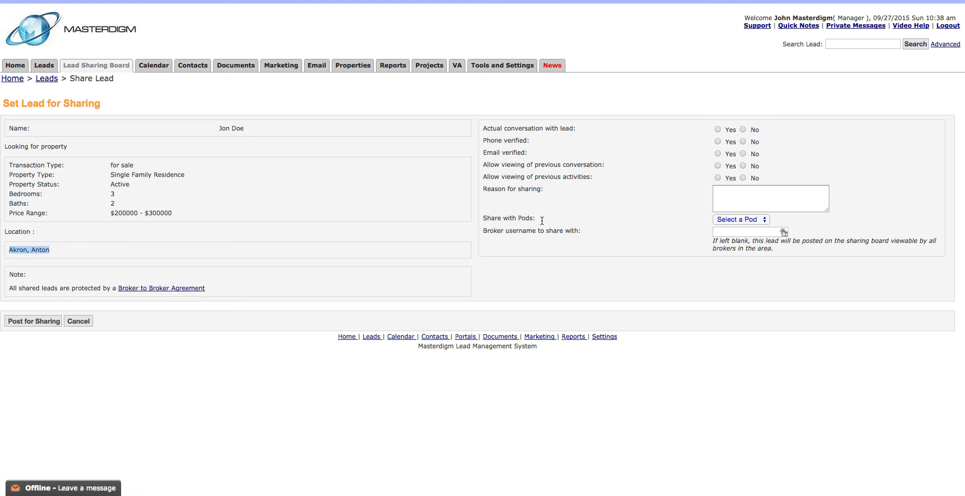
{"action": "left_click_drag", "start_coordinate": [511, 128], "coordinate": [576, 130]}
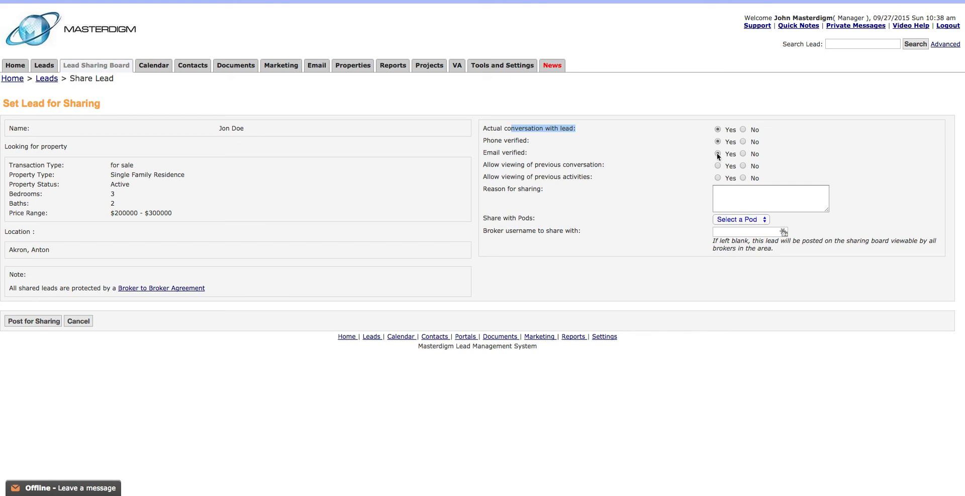
- Set Email verified, Allow viewing of previous conversation and previous activities all to Yes
{"action": "left_click", "coordinate": [659, 130]}
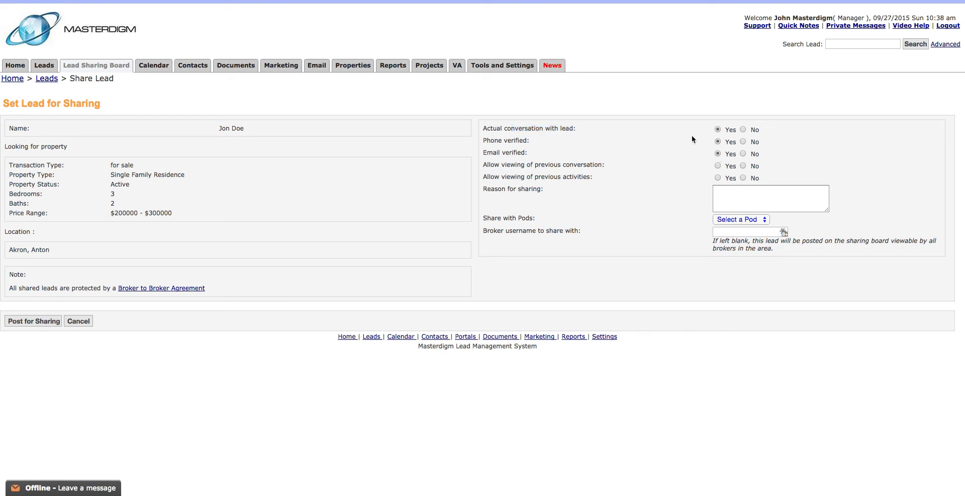
{"action": "left_click_drag", "start_coordinate": [531, 131], "coordinate": [569, 129]}
{"action": "left_click_drag", "start_coordinate": [490, 141], "coordinate": [518, 153]}
{"action": "left_click", "coordinate": [548, 152]}
{"action": "left_click_drag", "start_coordinate": [487, 166], "coordinate": [594, 166]}
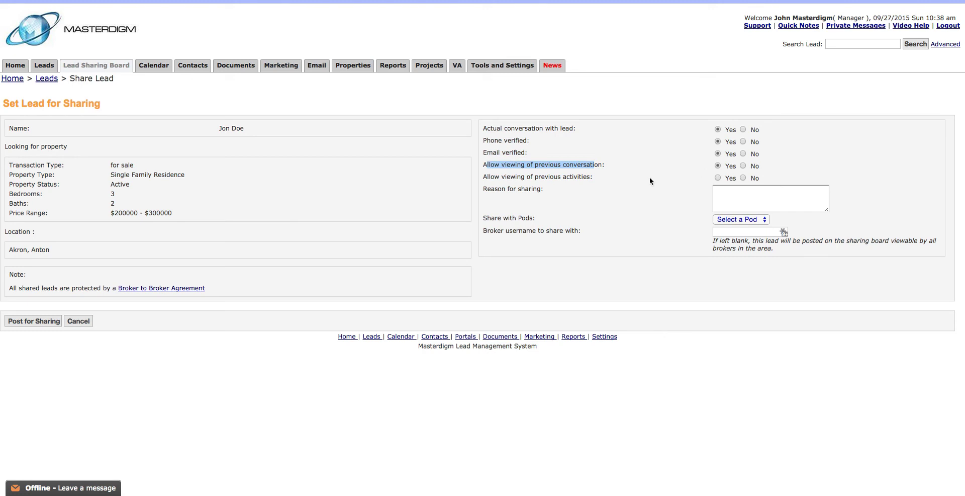
{"action": "left_click", "coordinate": [718, 177]}
{"action": "left_click", "coordinate": [725, 194]}
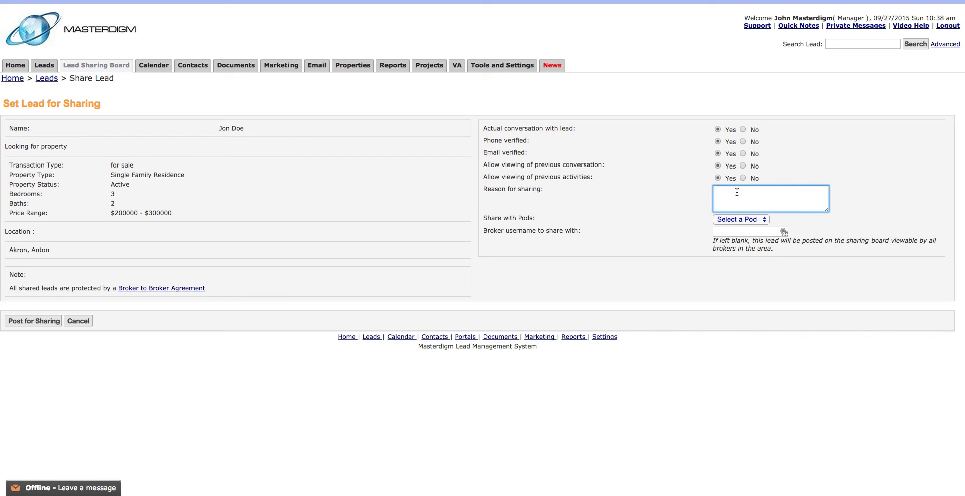
- Paste the reason for sharing about the client moving 400 miles into your area, and pick Big Pod
{"action": "type", "text": "client is moving 400 miles away into your area.  Looking for someone to help my client."}
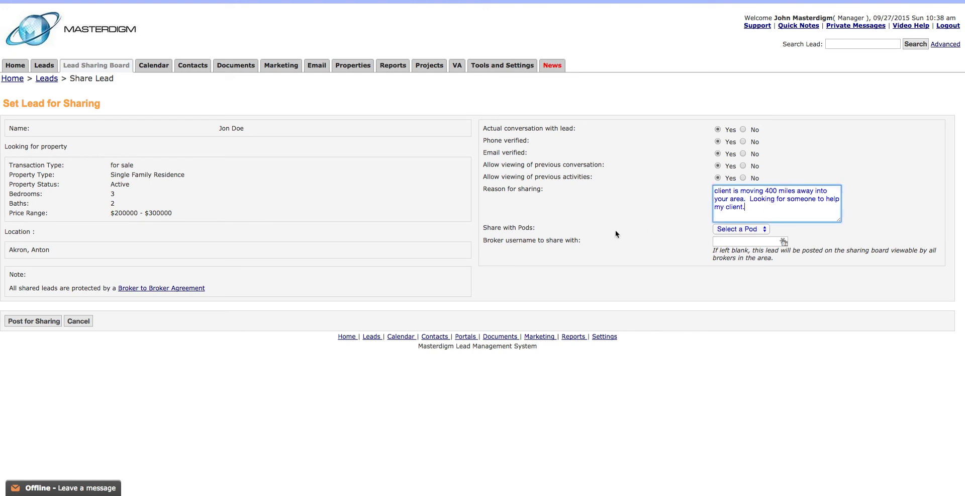
{"action": "left_click_drag", "start_coordinate": [487, 228], "coordinate": [538, 228]}
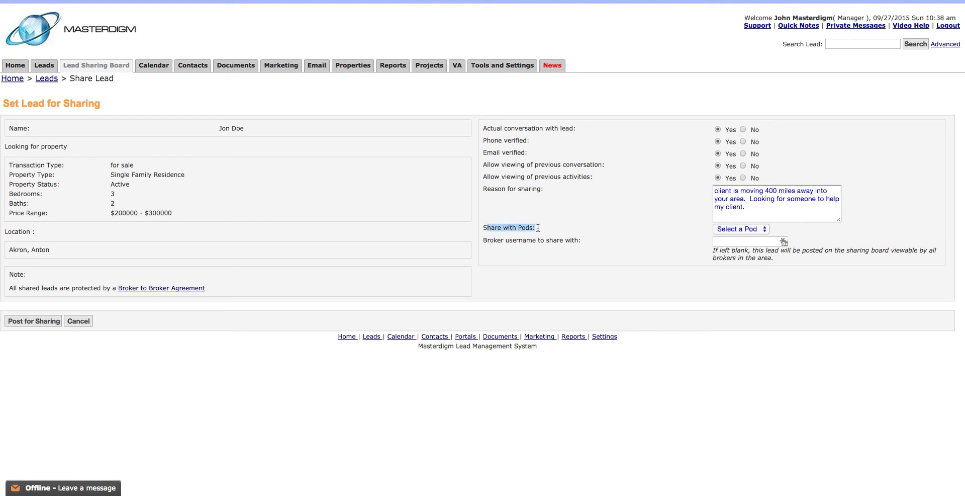
{"action": "left_click", "coordinate": [724, 229]}
{"action": "left_click", "coordinate": [724, 237]}
{"action": "left_click", "coordinate": [520, 231]}
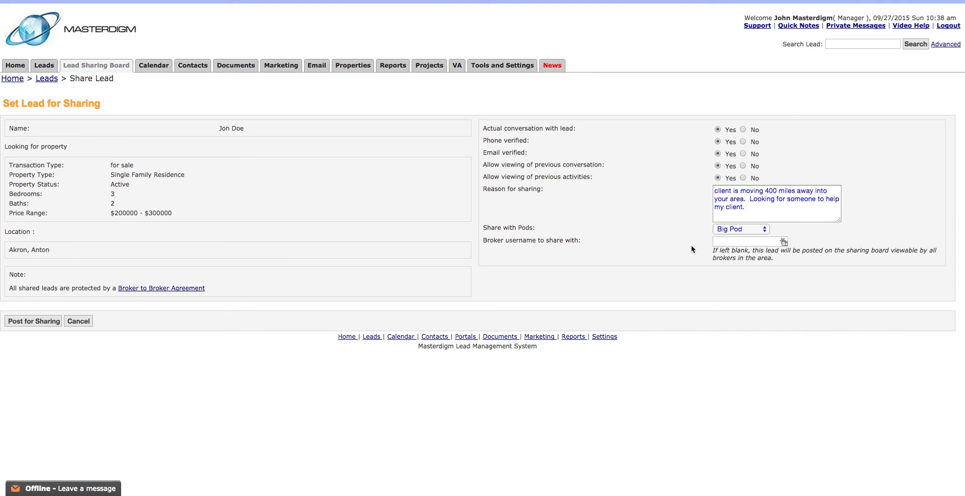
- Reset Share with Pods back to Select a Pod so no pod is chosen
{"action": "left_click", "coordinate": [746, 242]}
{"action": "left_click", "coordinate": [720, 229]}
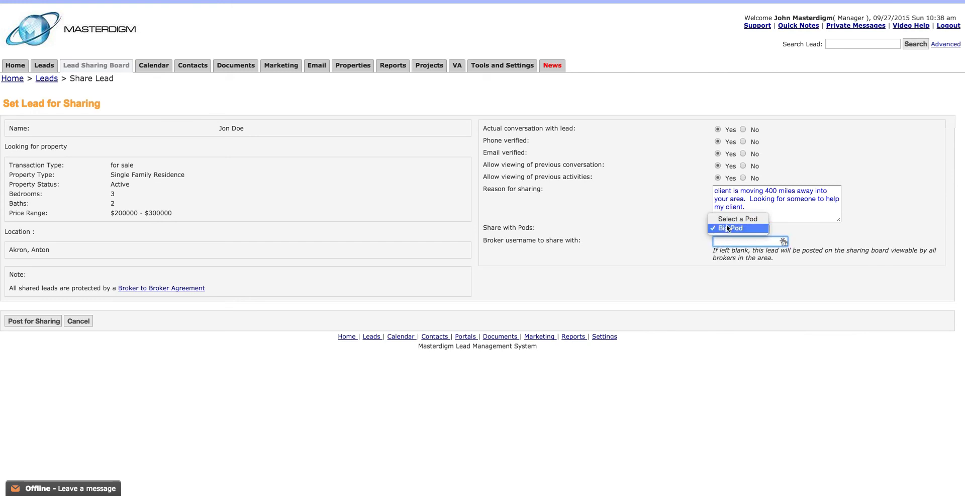
{"action": "left_click", "coordinate": [730, 219]}
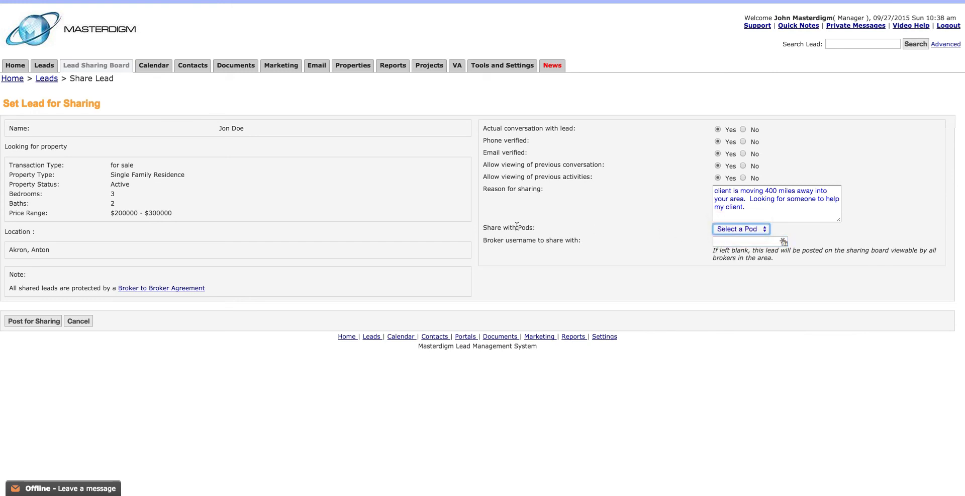
{"action": "left_click_drag", "start_coordinate": [483, 230], "coordinate": [547, 241]}
{"action": "left_click", "coordinate": [578, 232]}
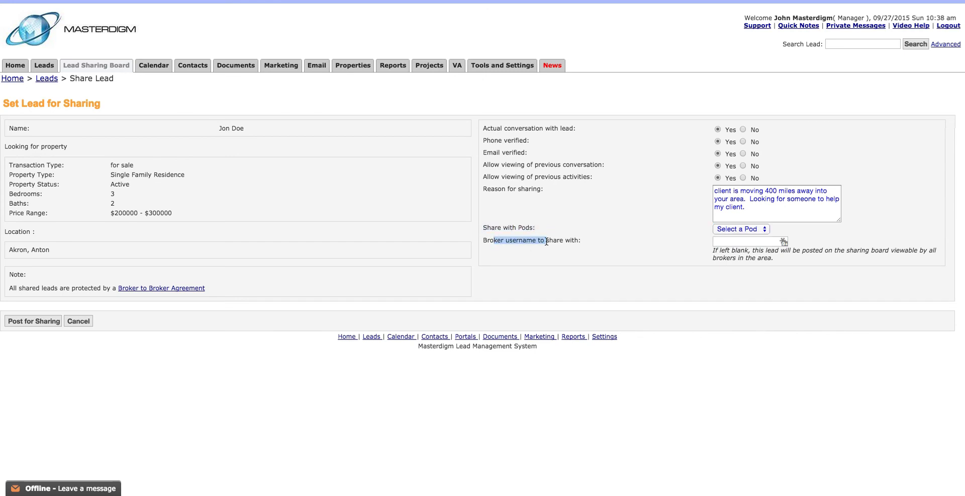
{"action": "left_click", "coordinate": [723, 242]}
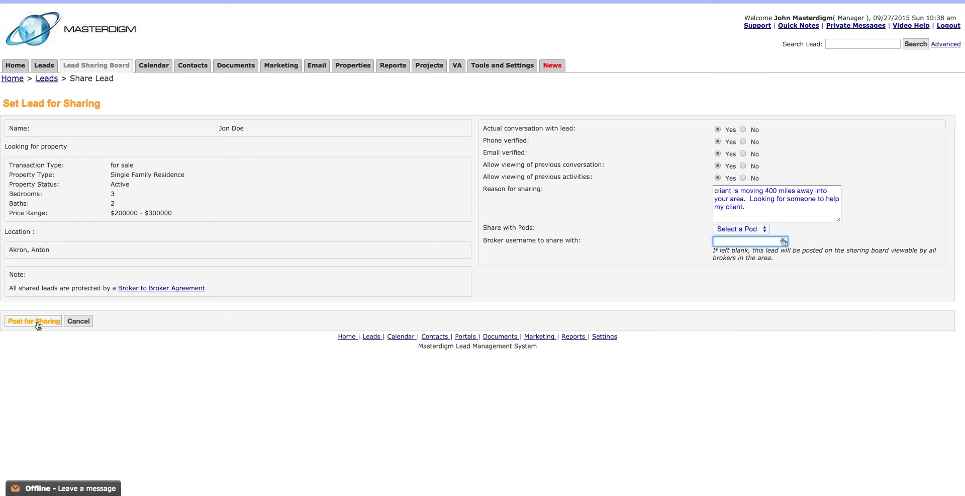
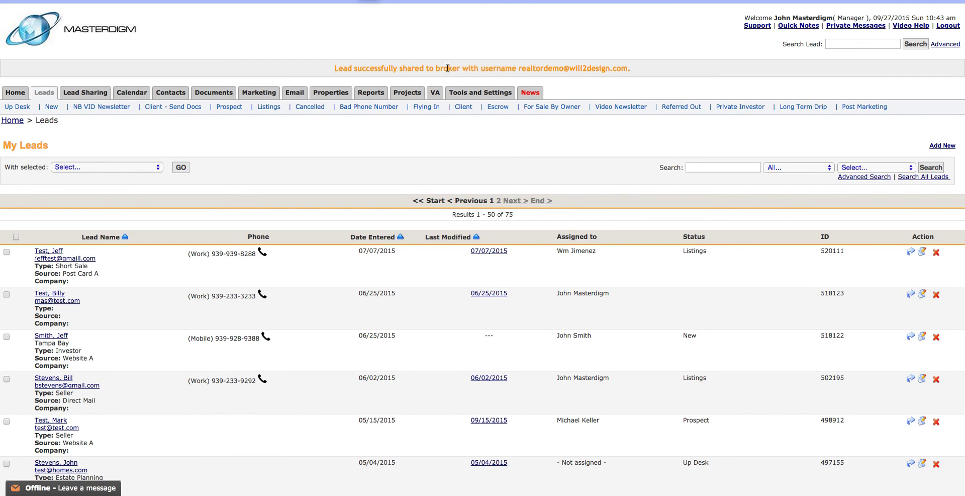
- Share the lead with the broker by pasting their username, then check the success banner
{"action": "left_click_drag", "start_coordinate": [523, 68], "coordinate": [631, 68]}
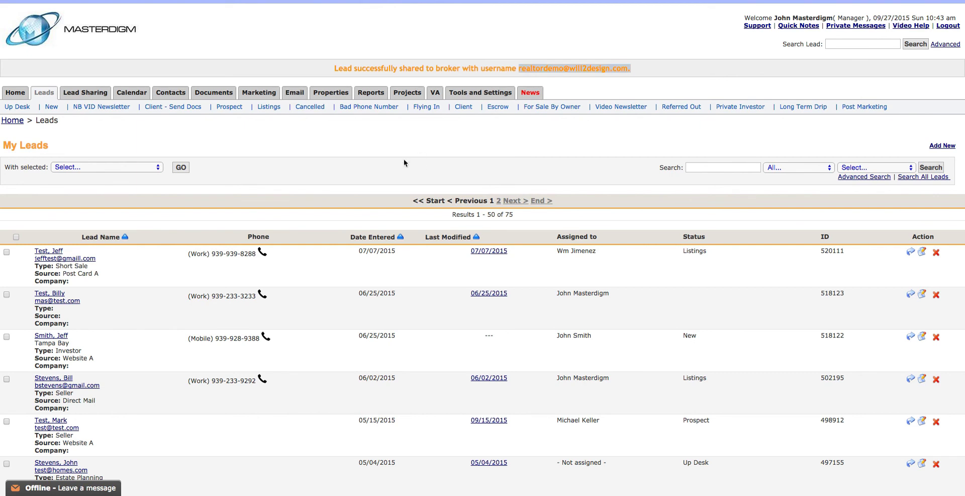
{"action": "left_click", "coordinate": [576, 68]}
- Open My Shared Leads and confirm the 09/27/2015 lead shows Realtor Demo in Shared With
{"action": "left_click_drag", "start_coordinate": [522, 69], "coordinate": [618, 70]}
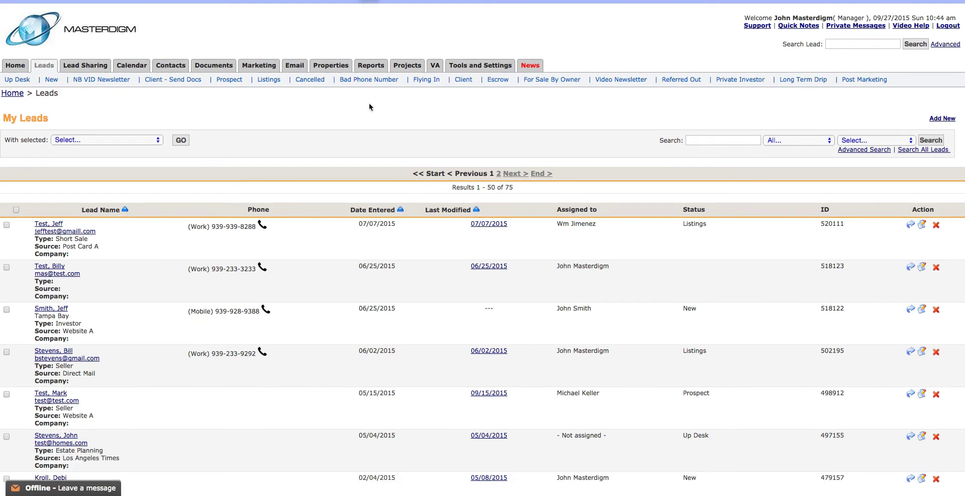
{"action": "left_click", "coordinate": [84, 67]}
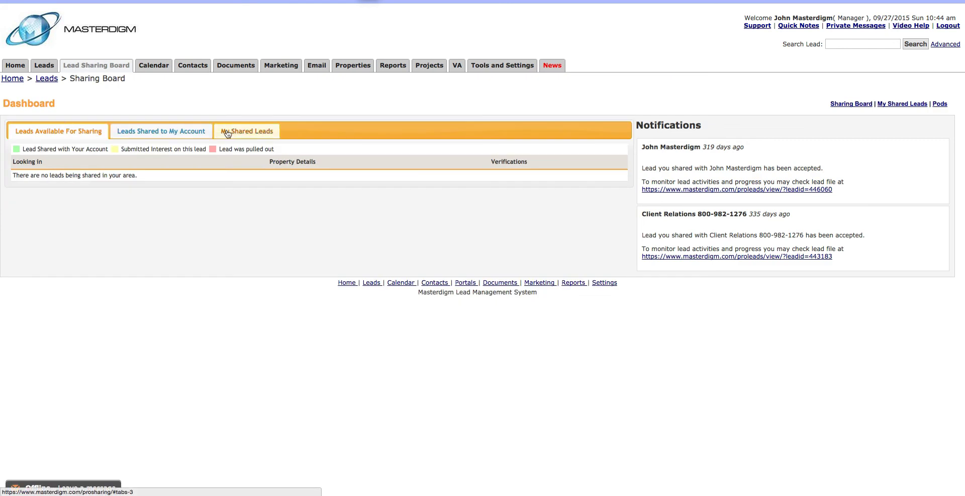
{"action": "left_click", "coordinate": [227, 131]}
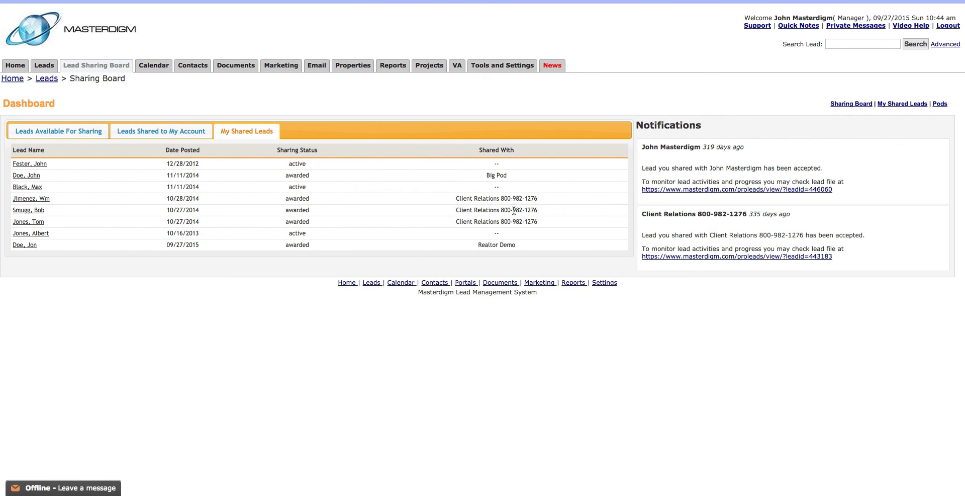
{"action": "left_click_drag", "start_coordinate": [479, 245], "coordinate": [529, 244]}
{"action": "left_click", "coordinate": [489, 247]}
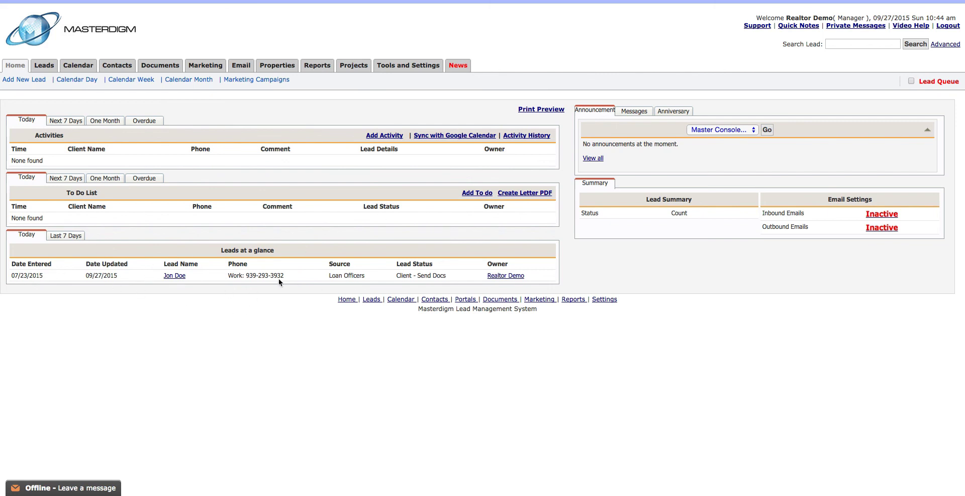
- From the realtor's Home dashboard, open the shared lead's Lead Detail and note who shared it
{"action": "left_click", "coordinate": [176, 276]}
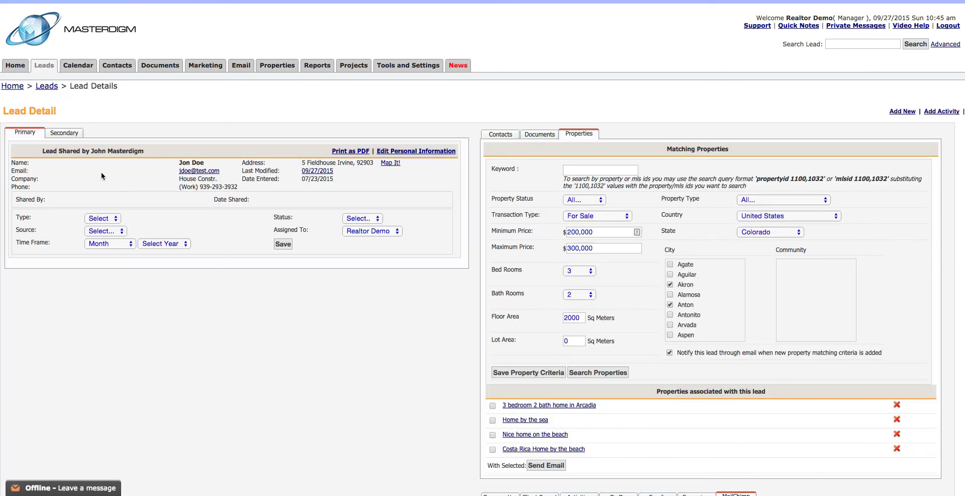
{"action": "left_click_drag", "start_coordinate": [92, 151], "coordinate": [131, 151]}
{"action": "left_click", "coordinate": [136, 151]}
{"action": "scroll", "coordinate": [632, 316], "scroll_direction": "down", "scroll_amount": 1}
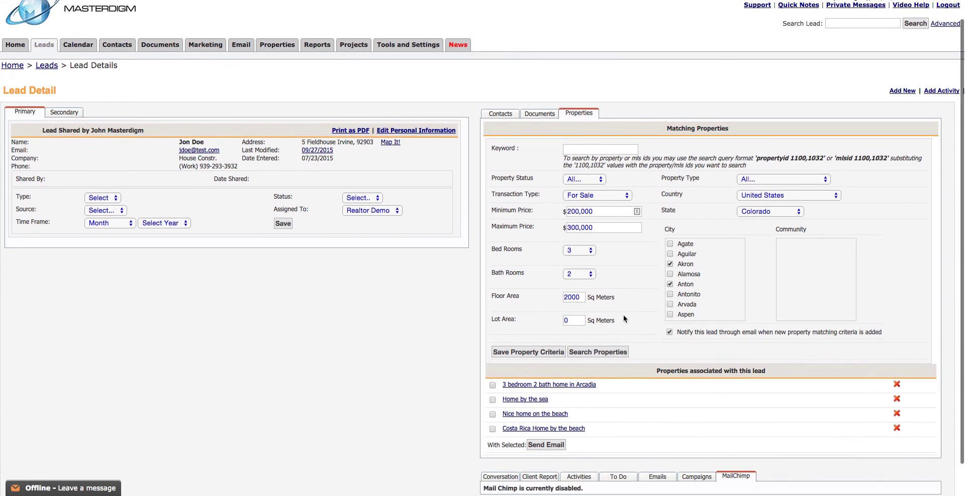
{"action": "left_click", "coordinate": [508, 398]}
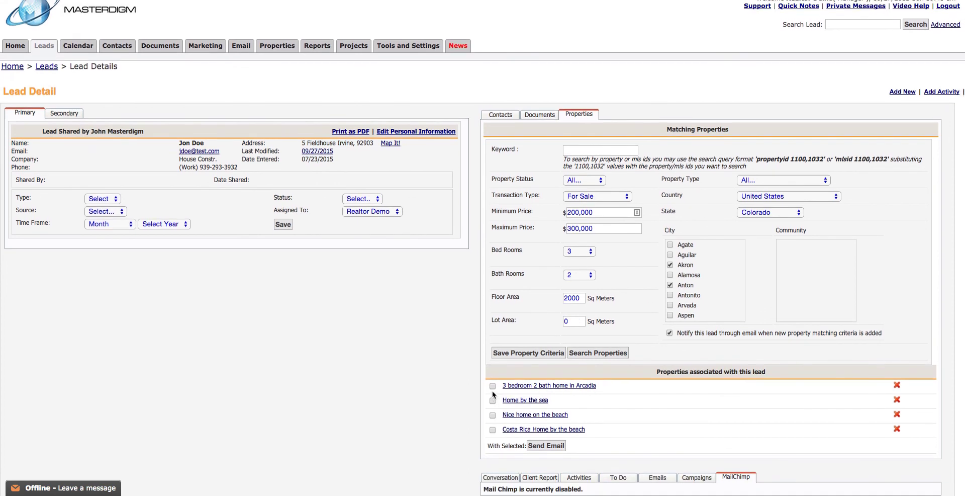
{"action": "scroll", "coordinate": [445, 97], "scroll_direction": "up", "scroll_amount": 1}
- In the realtor's Leads list, open the shared lead and scroll through its Conversation Log
{"action": "left_click", "coordinate": [44, 65]}
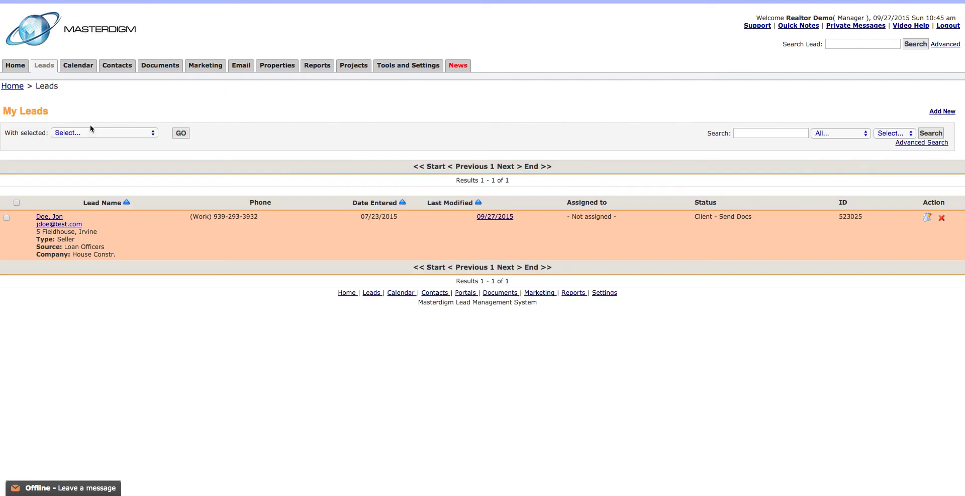
{"action": "left_click", "coordinate": [43, 68]}
{"action": "left_click", "coordinate": [435, 249]}
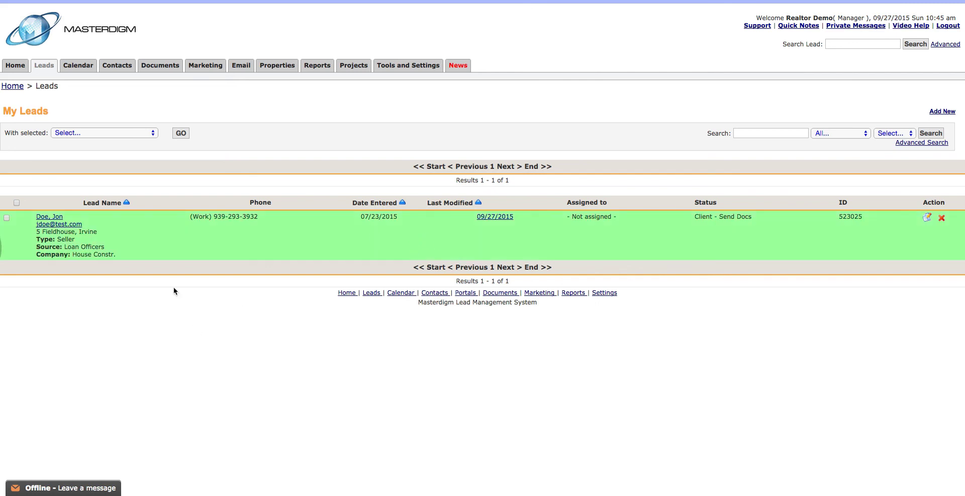
{"action": "left_click", "coordinate": [34, 66]}
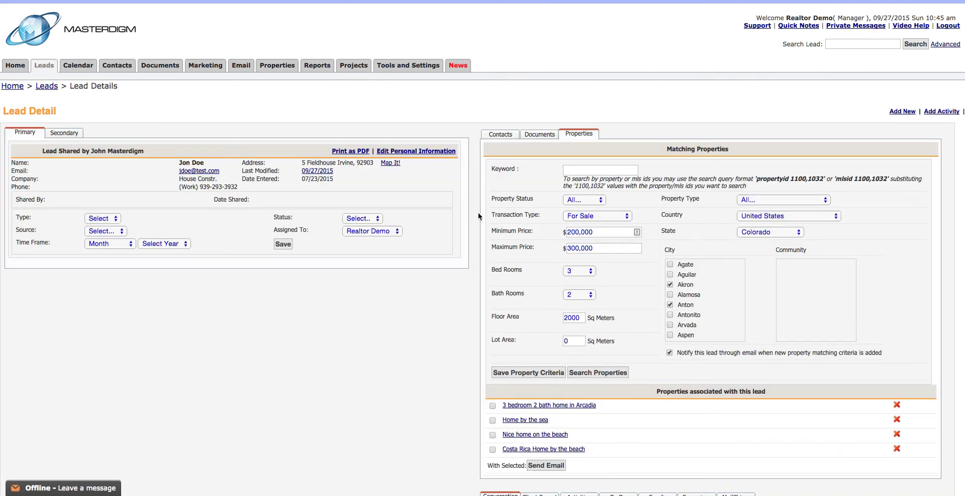
{"action": "scroll", "coordinate": [482, 214], "scroll_direction": "down", "scroll_amount": 6}
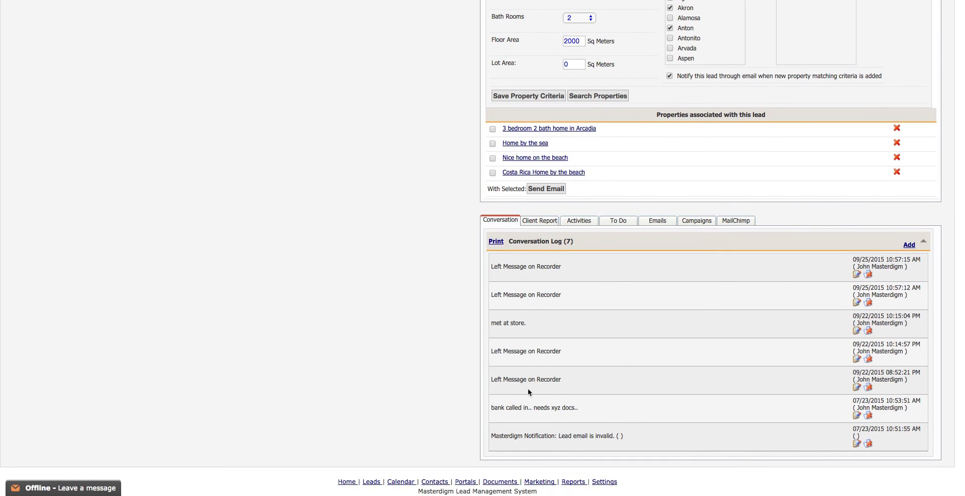
{"action": "scroll", "coordinate": [526, 346], "scroll_direction": "up", "scroll_amount": 5}
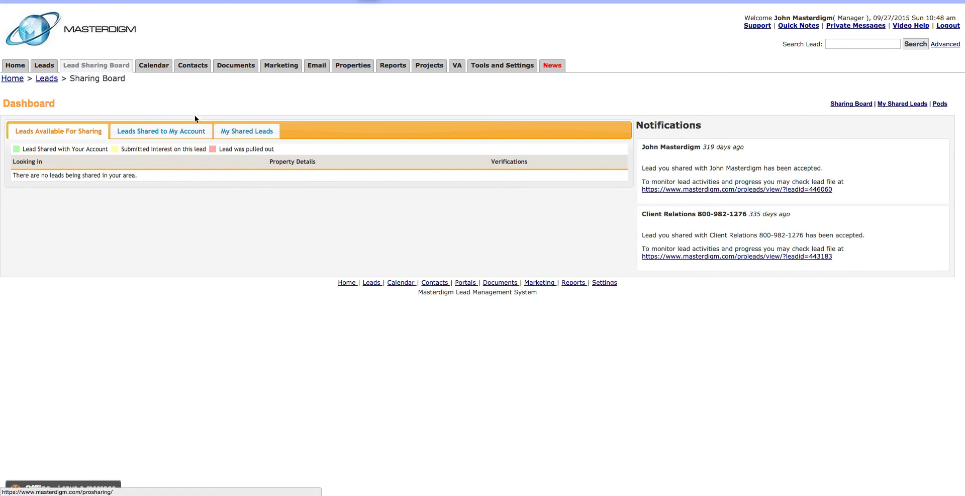
- View the awarded lead's sharing details from My Shared Leads, then return to the 'doe' search results
{"action": "left_click", "coordinate": [237, 135]}
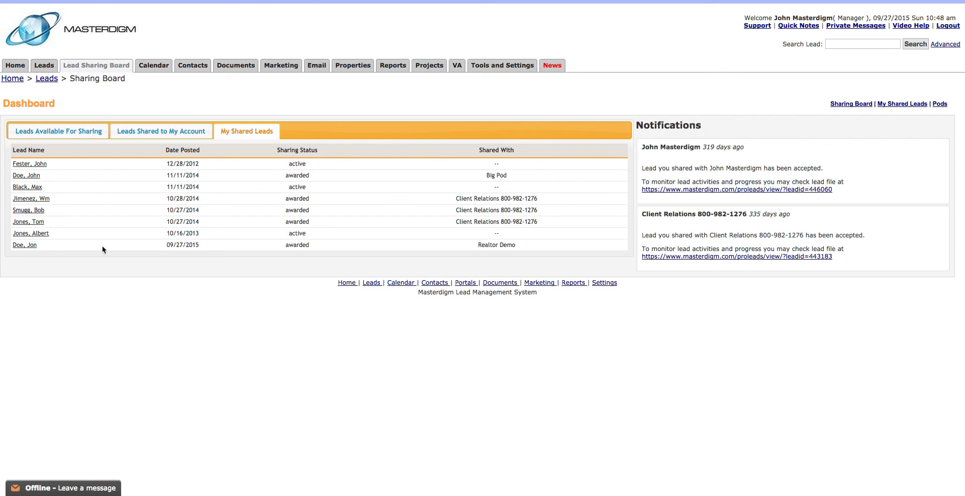
{"action": "left_click", "coordinate": [26, 245]}
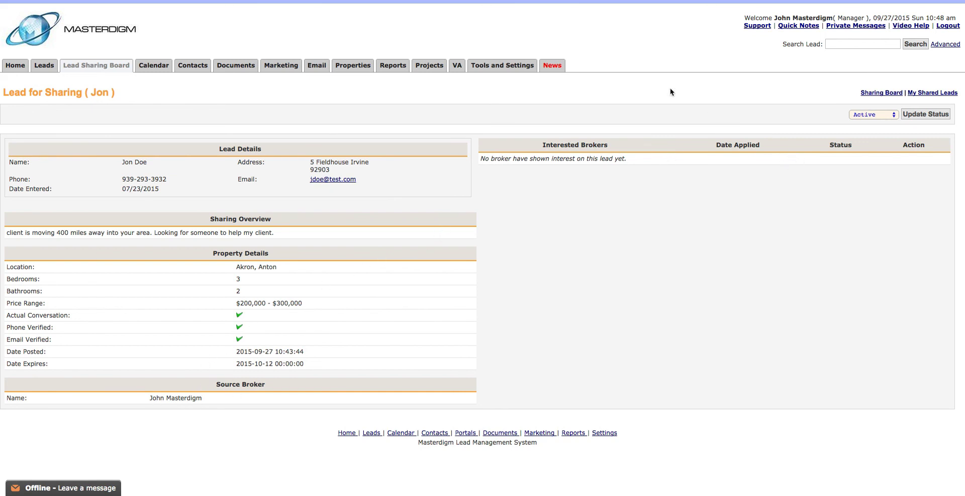
{"action": "key", "text": "alt+Left"}
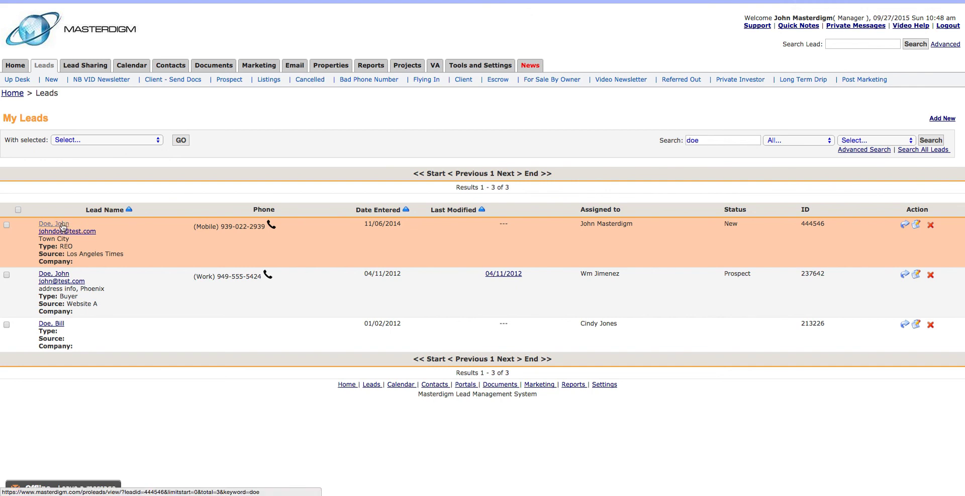
- Review the first matching lead's record and the newest shared lead's sharing details, then return to the Lead Sharing Board
{"action": "left_click", "coordinate": [63, 224]}
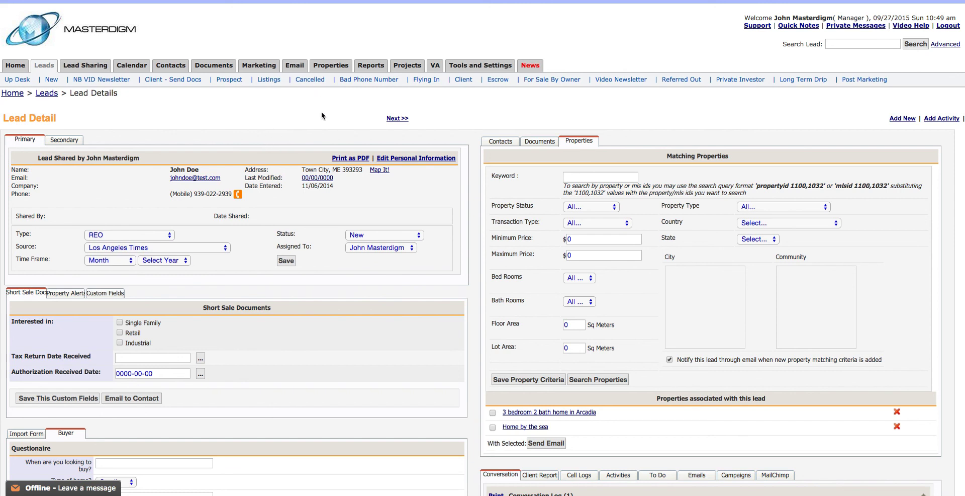
{"action": "left_click", "coordinate": [90, 69]}
{"action": "left_click", "coordinate": [248, 133]}
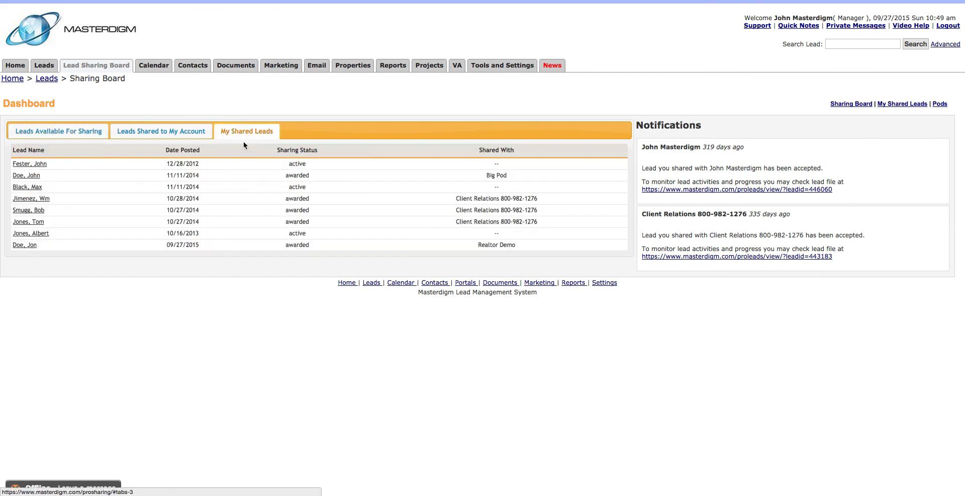
{"action": "left_click", "coordinate": [21, 245]}
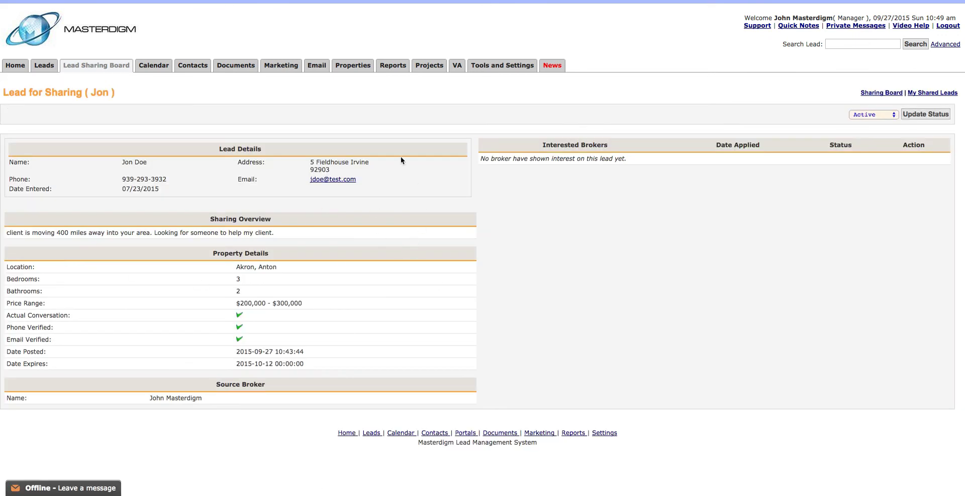
{"action": "left_click", "coordinate": [101, 65]}
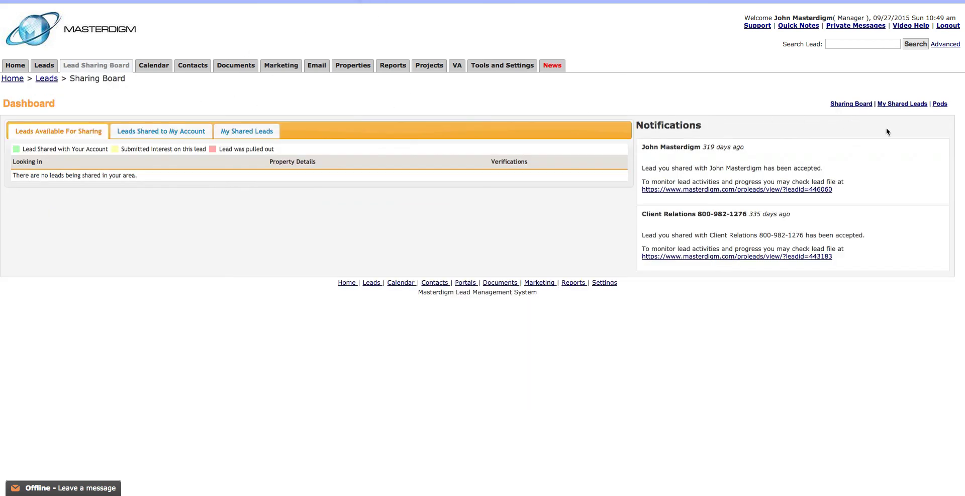
- Start a new pod named 'A Team in Los Angeles'
{"action": "left_click", "coordinate": [940, 103]}
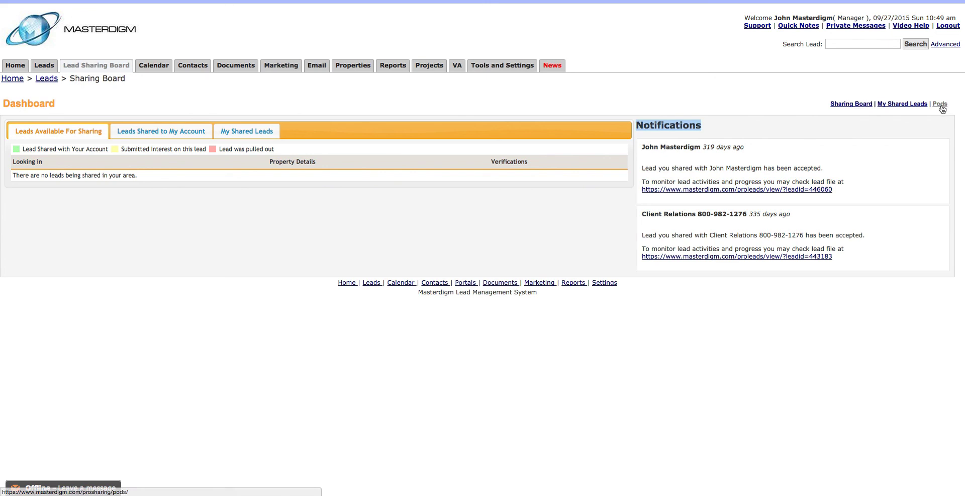
{"action": "left_click", "coordinate": [930, 104]}
{"action": "left_click", "coordinate": [169, 126]}
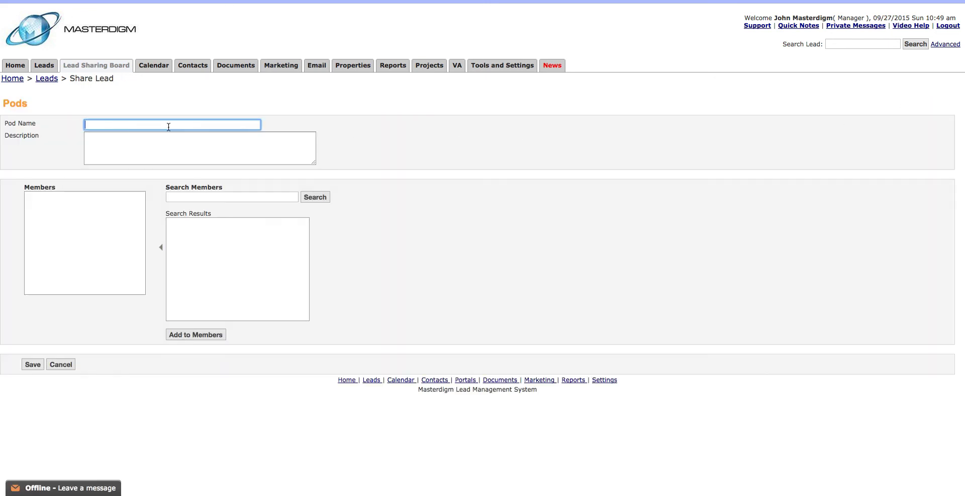
{"action": "type", "text": "A Tea m in Los Ag"}
{"action": "key", "text": "BackSpace"}
{"action": "type", "text": "ngeles"}
{"action": "left_click", "coordinate": [163, 134]}
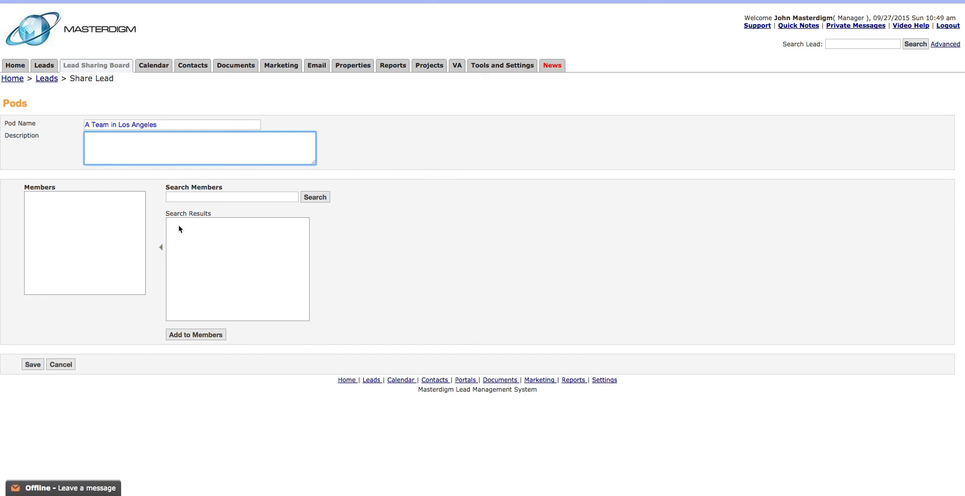
- Search for pod members, dismiss the no-results alert, and go back to the Lead Sharing Board
{"action": "left_click", "coordinate": [195, 198]}
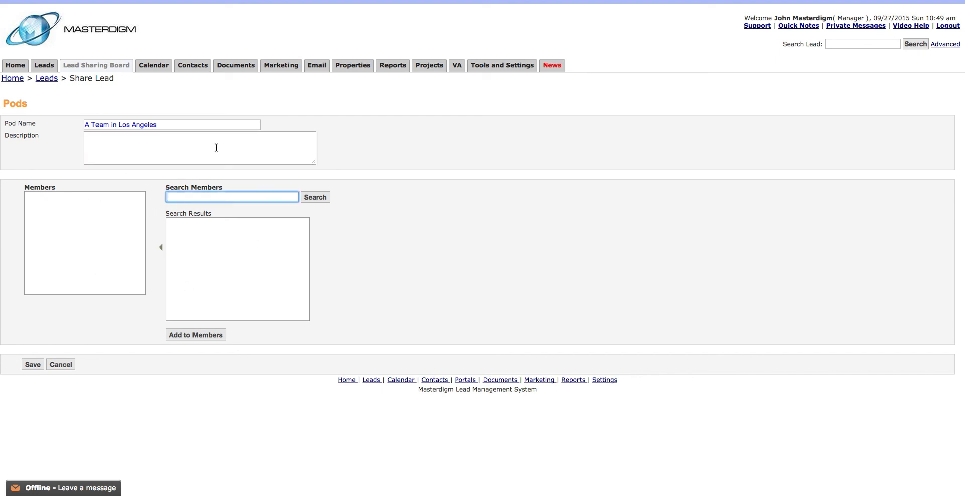
{"action": "left_click", "coordinate": [306, 198]}
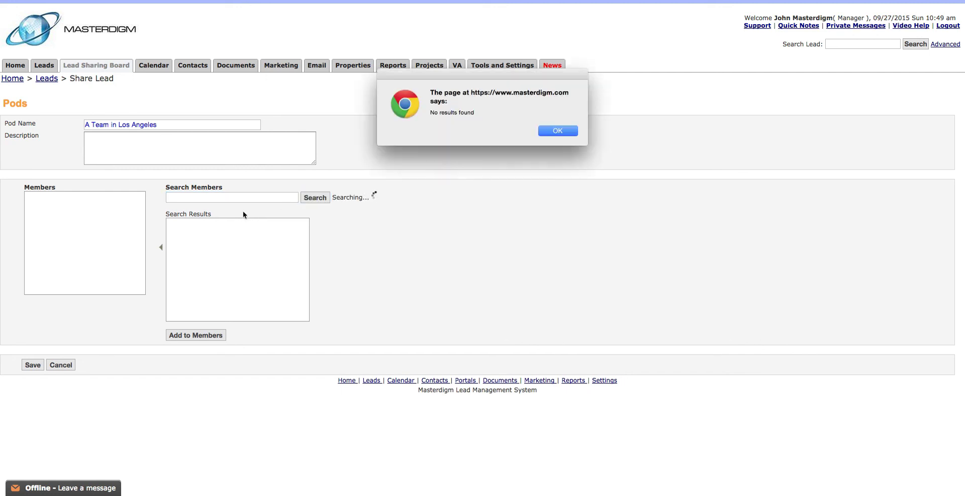
{"action": "left_click", "coordinate": [557, 131]}
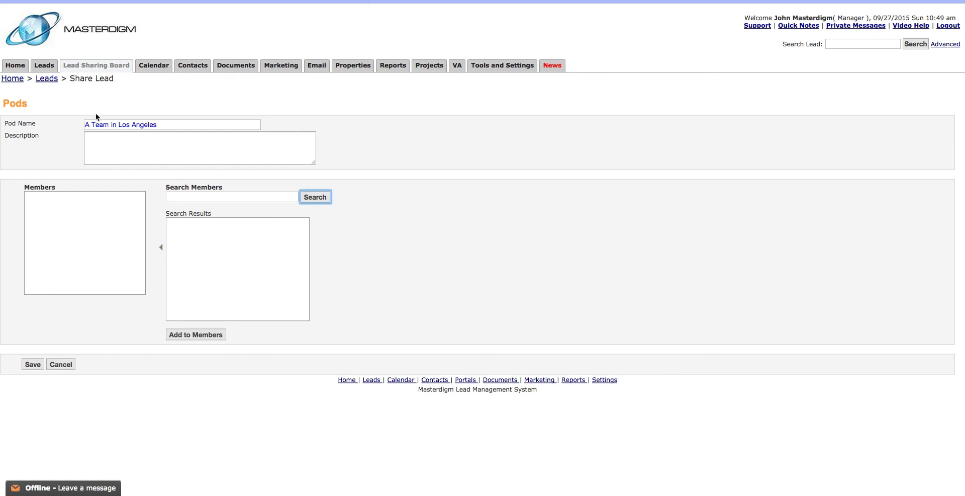
{"action": "left_click", "coordinate": [96, 66]}
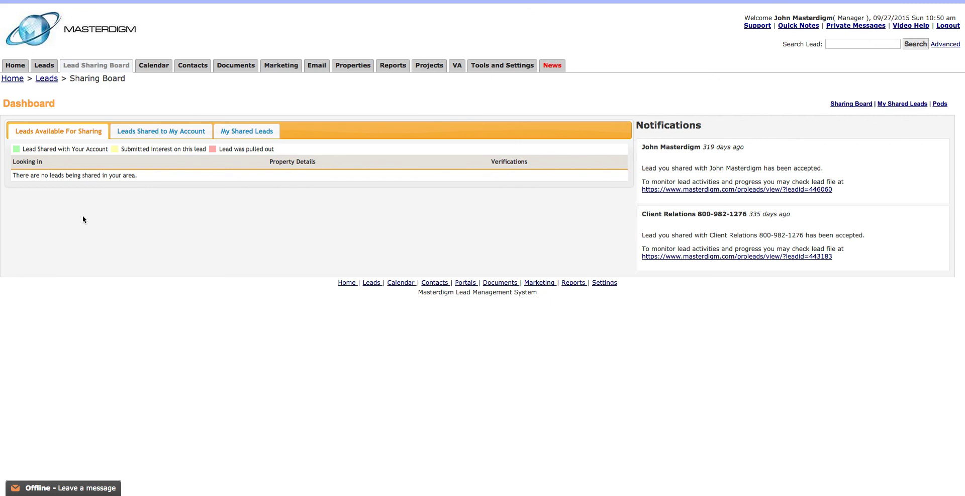
- Check Leads Shared to My Account, then list the eight leads under My Shared Leads
{"action": "left_click", "coordinate": [157, 132]}
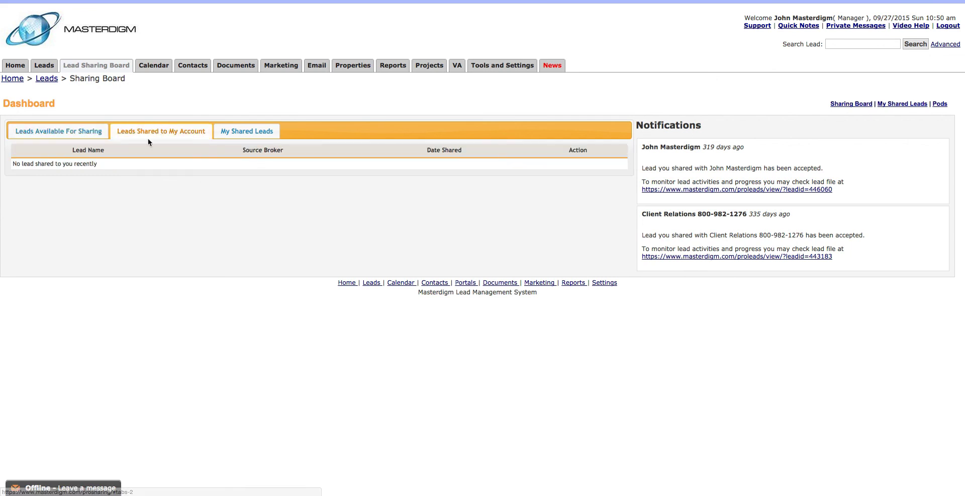
{"action": "left_click", "coordinate": [239, 137]}
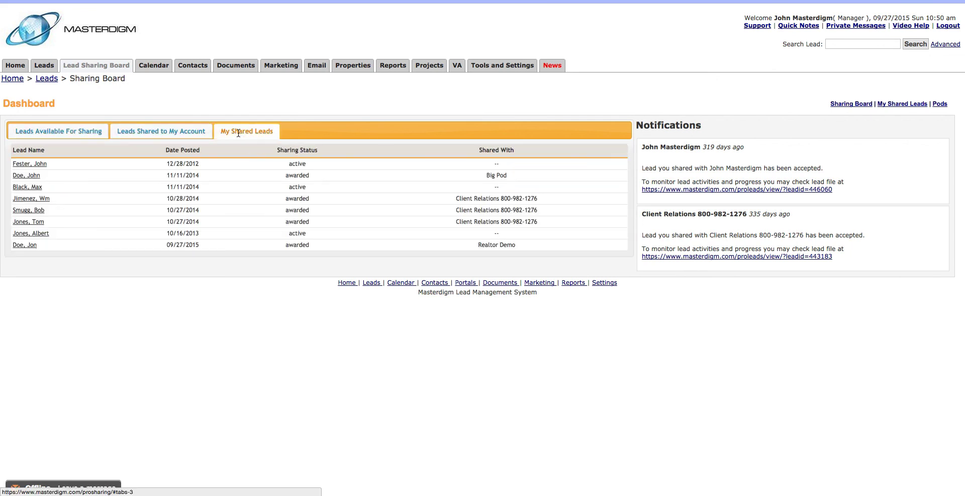